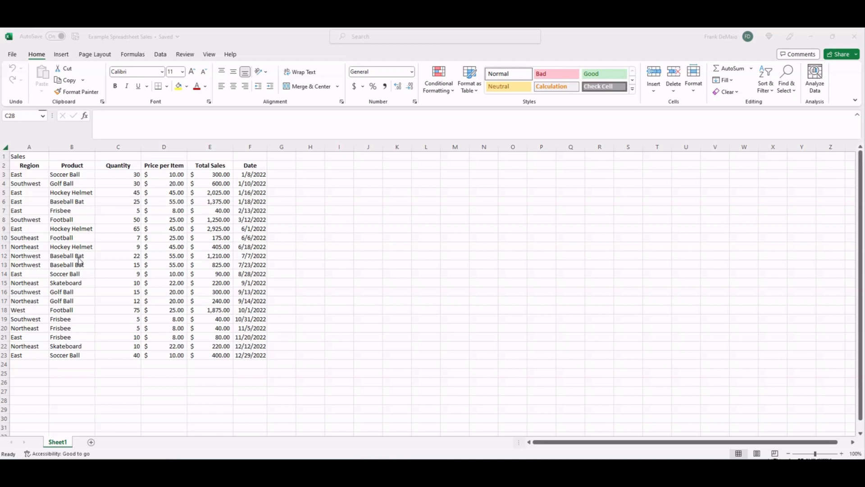
Insert a PivotTable on a new worksheet from the sales data in A2:F23, including the header row
drag(32, 165, 257, 355)
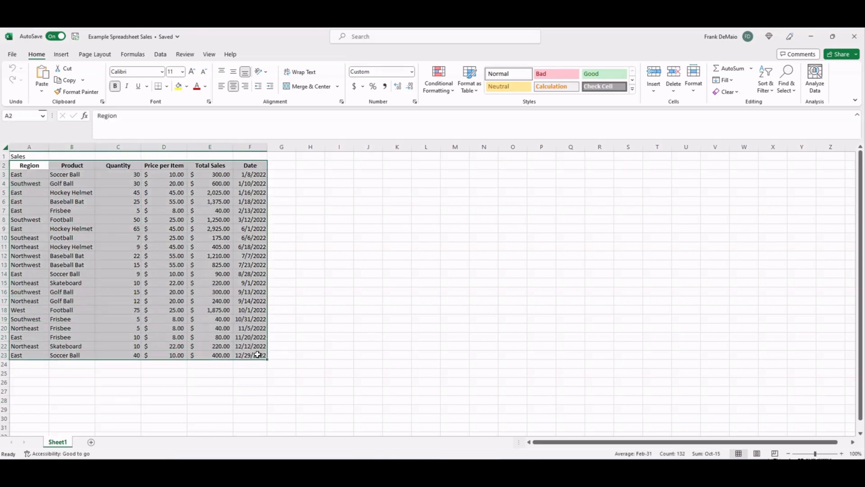
click(62, 55)
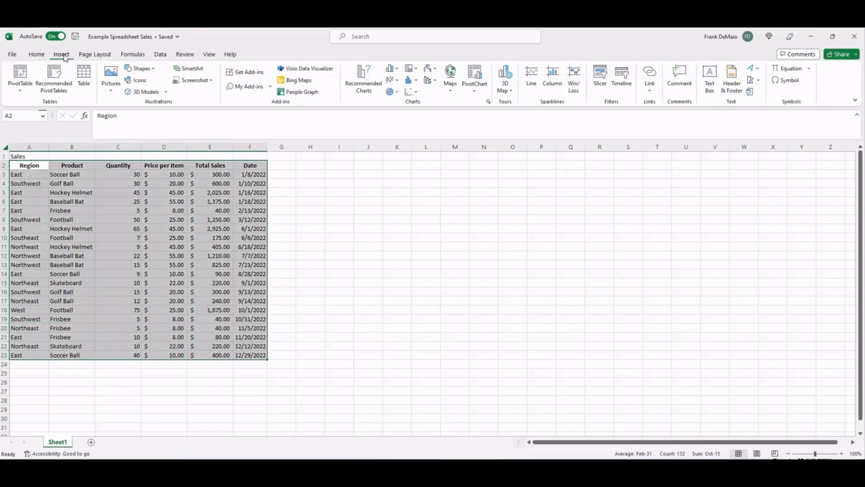
click(20, 75)
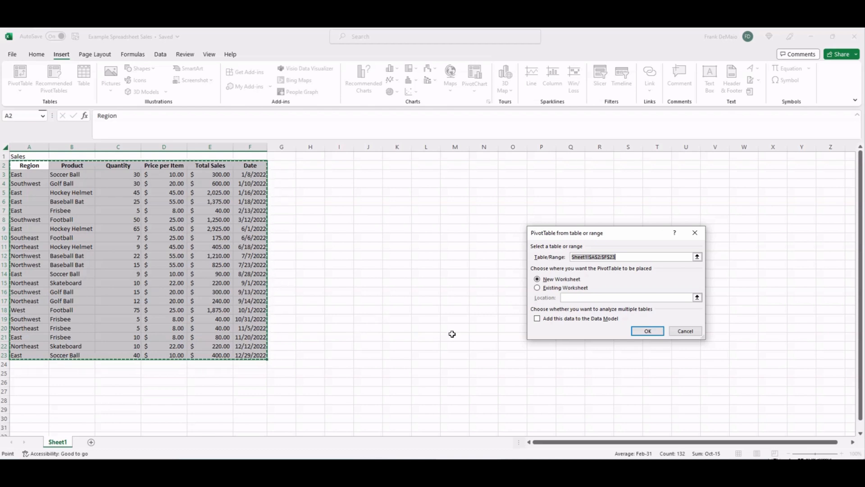
click(645, 332)
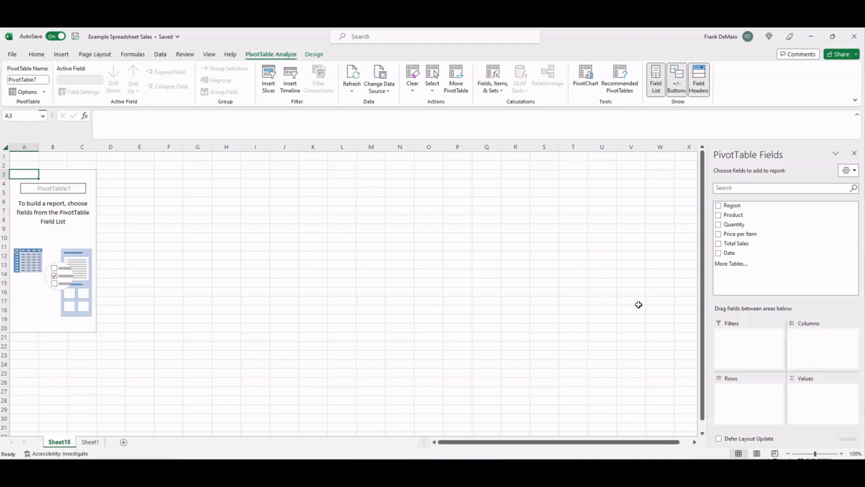
Lay out the PivotTable with Region as rows, Product as columns and the sum of Quantity as values
drag(732, 206, 742, 402)
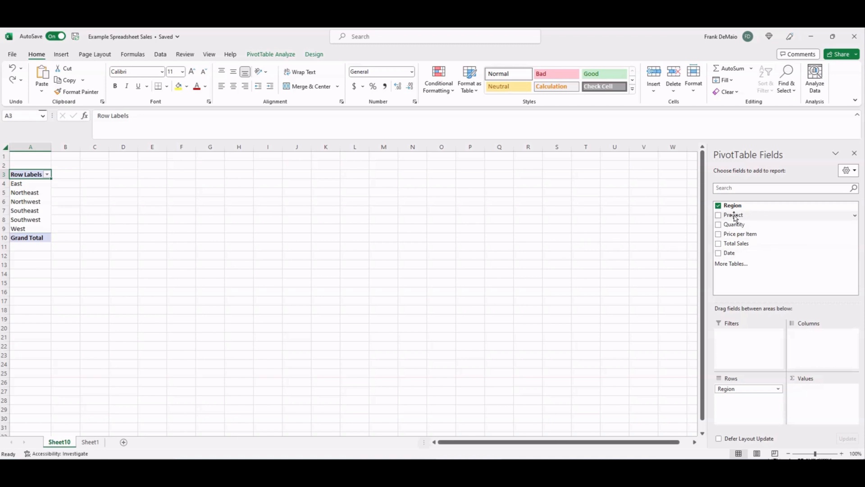
drag(735, 217, 813, 353)
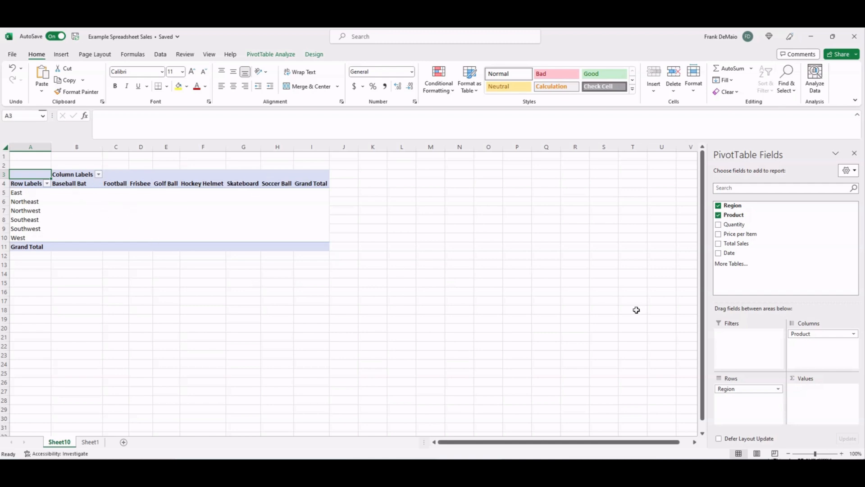
drag(734, 225, 813, 396)
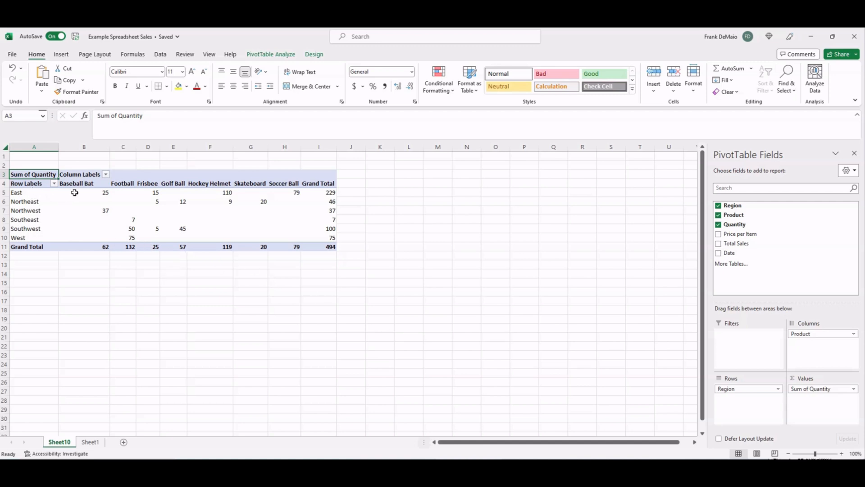
Examine the quantities sold of each product in the East region row of the PivotTable
mouse_move(94, 193)
mouse_move(123, 194)
mouse_move(151, 192)
mouse_move(214, 197)
mouse_move(291, 193)
click(210, 192)
click(132, 192)
click(145, 193)
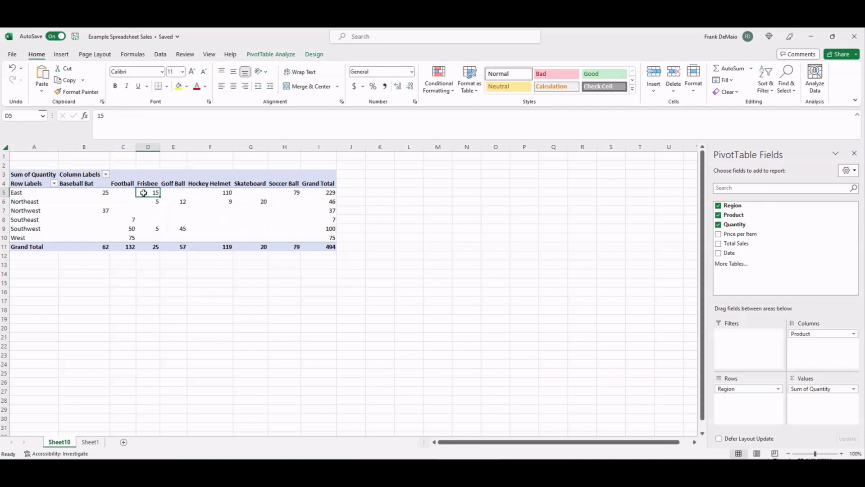
click(225, 193)
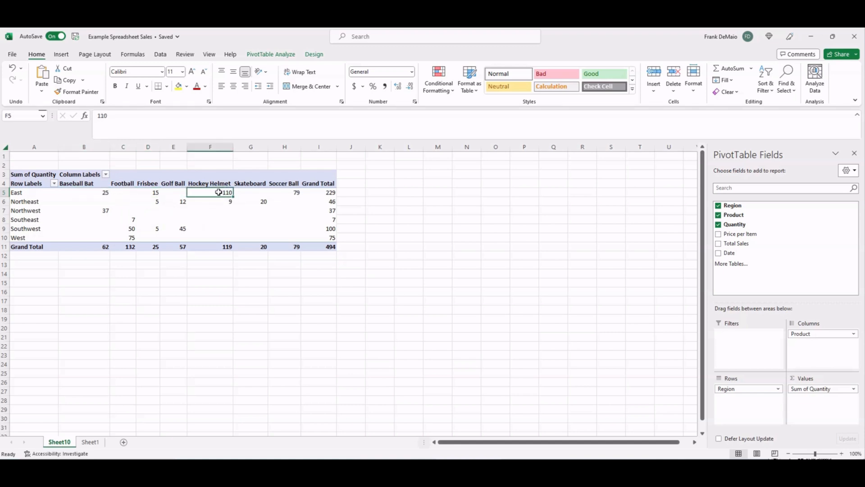
Show the source records behind the East region's Hockey Helmet quantity and autofit the Product column to check the figures
double_click(217, 192)
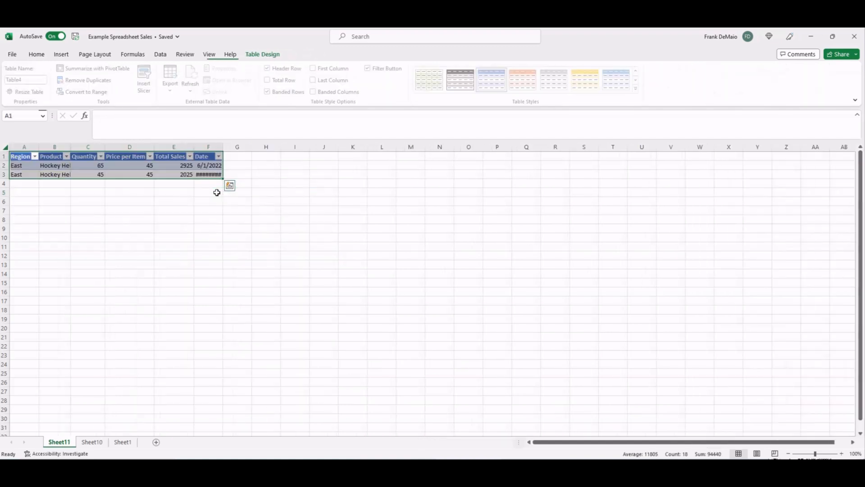
click(172, 209)
double_click(72, 145)
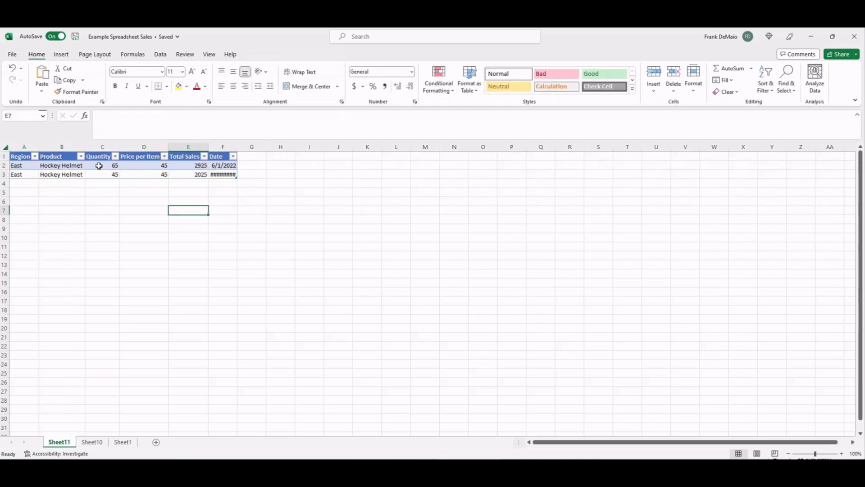
drag(101, 166, 97, 173)
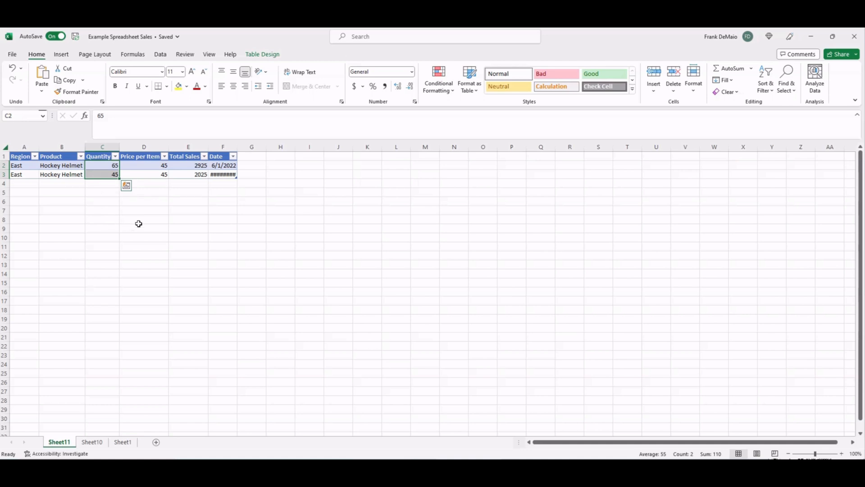
drag(154, 166, 196, 176)
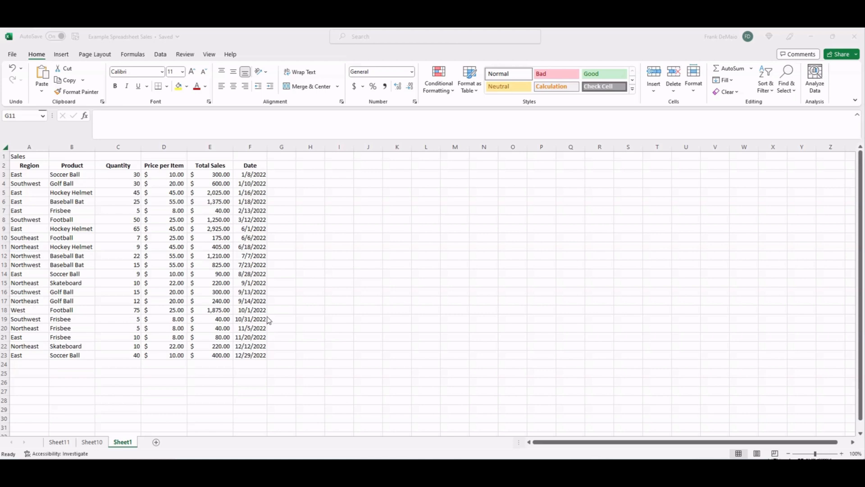
Insert another PivotTable on a new worksheet from the Sheet1 sales data, range A2:F23
click(31, 167)
click(31, 167)
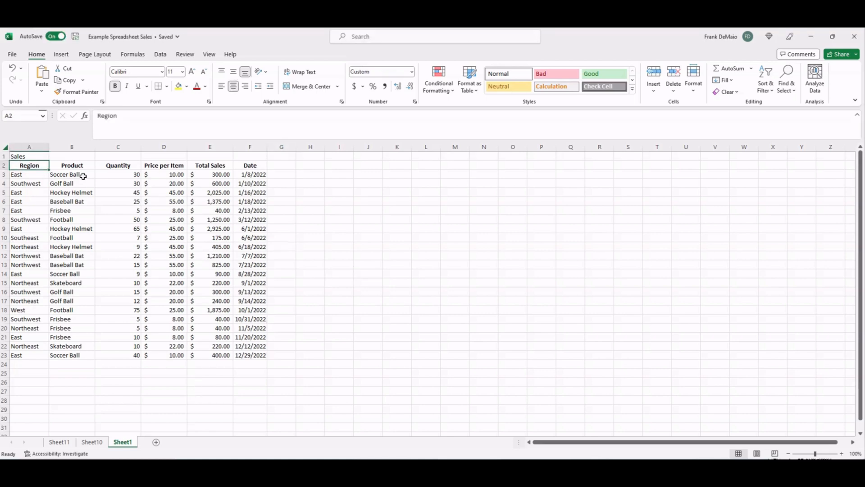
click(61, 54)
click(19, 76)
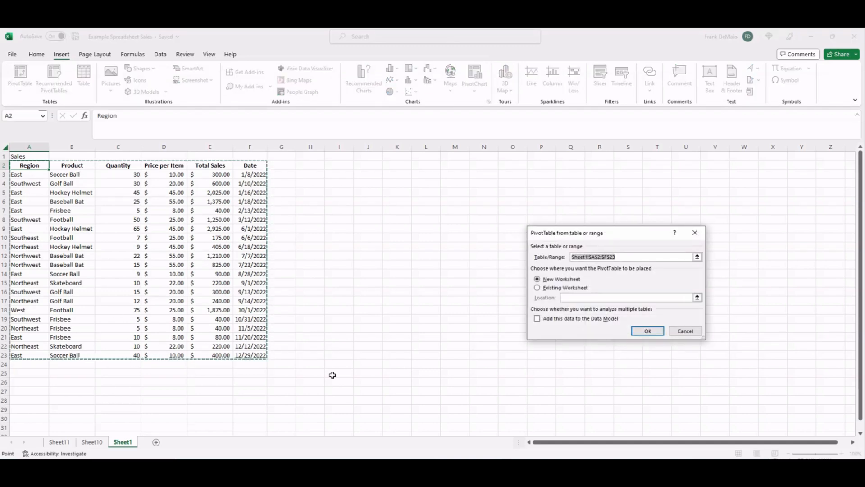
click(649, 332)
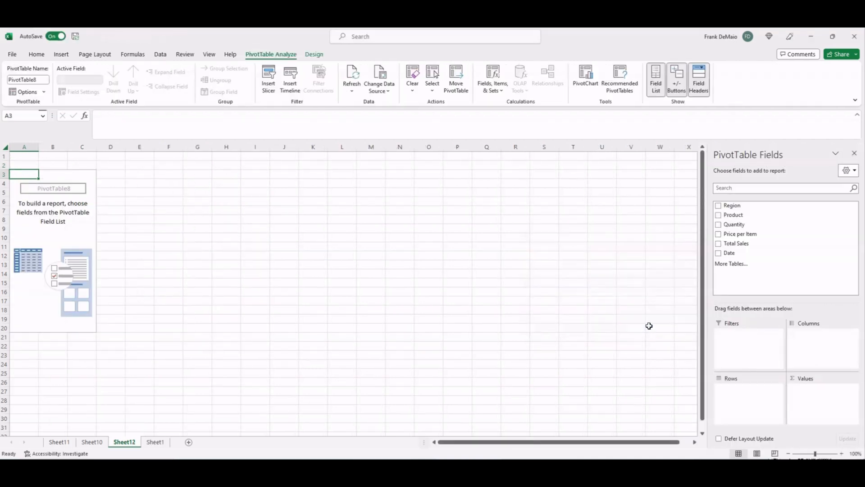
Lay out the new PivotTable with Product as rows and the sum of Quantity as values, and review the quantities
drag(739, 216, 745, 400)
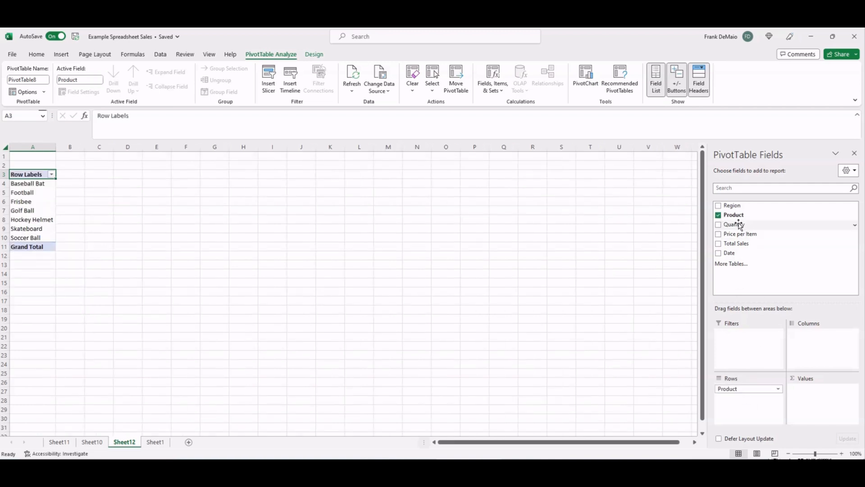
drag(741, 225, 823, 401)
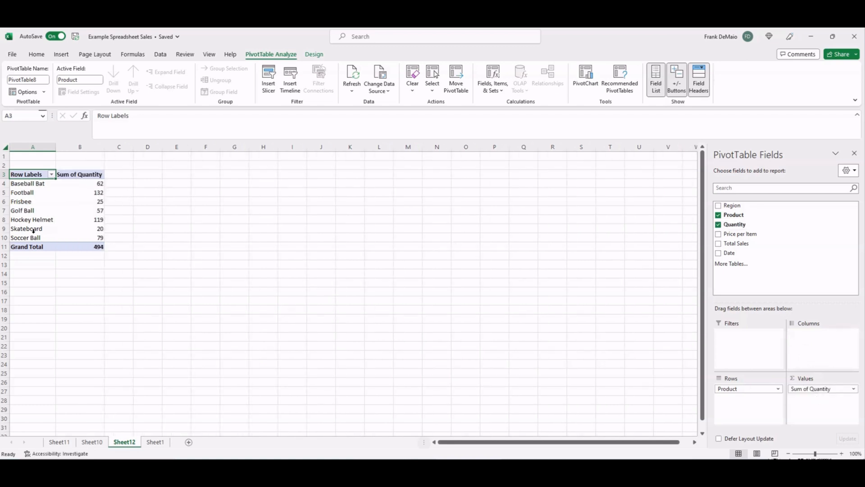
drag(89, 183, 95, 237)
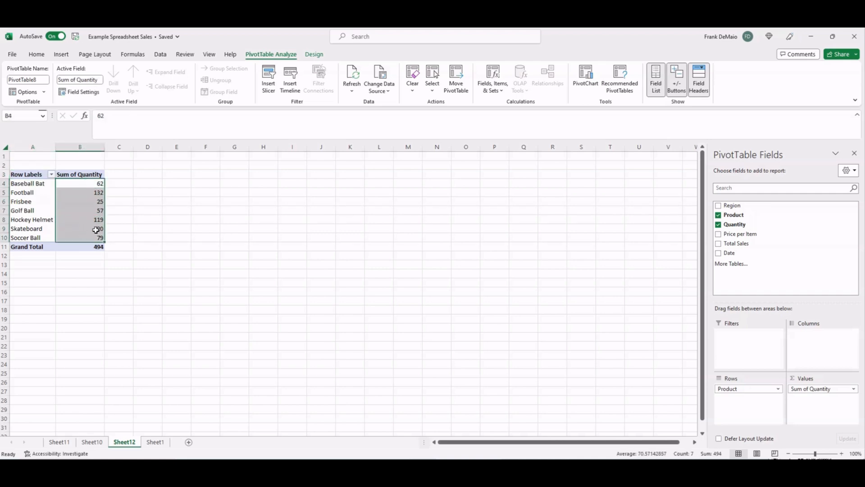
click(88, 184)
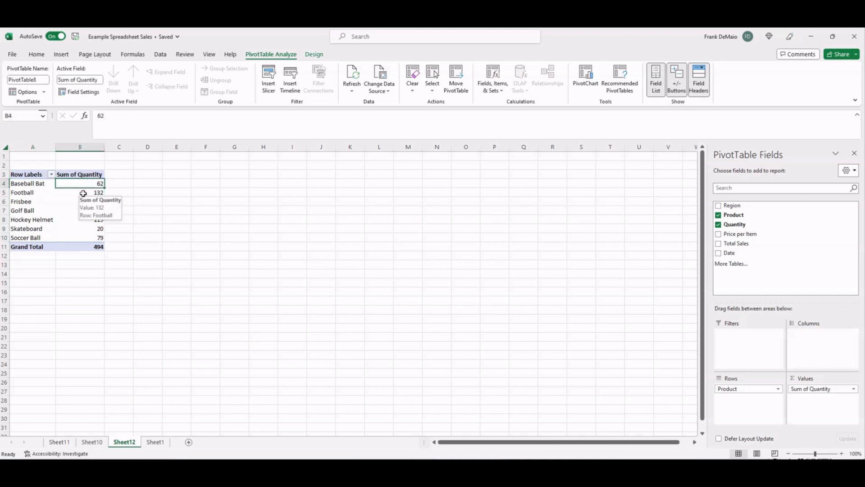
Show the source records behind the Football quantity and review their price per item, quantity and total sales
double_click(83, 193)
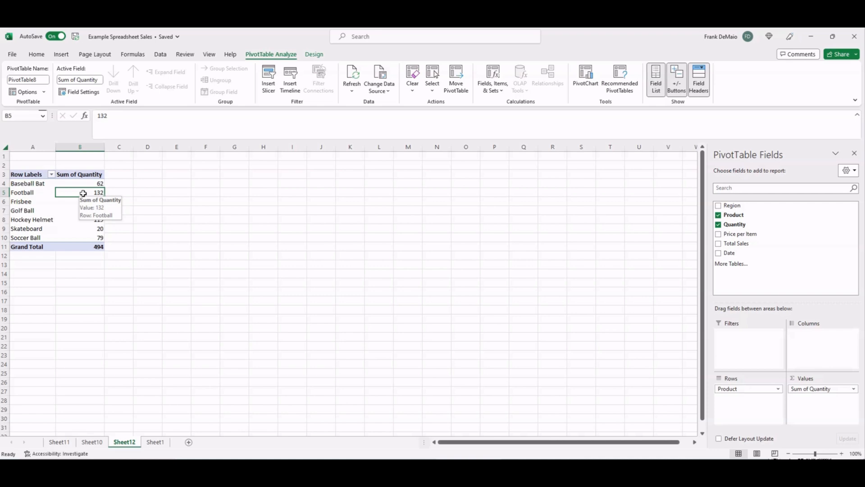
click(141, 226)
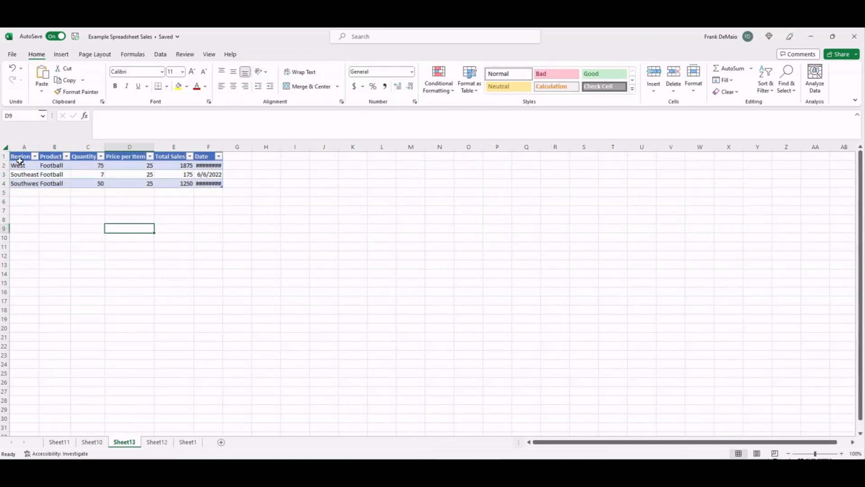
drag(153, 171, 126, 185)
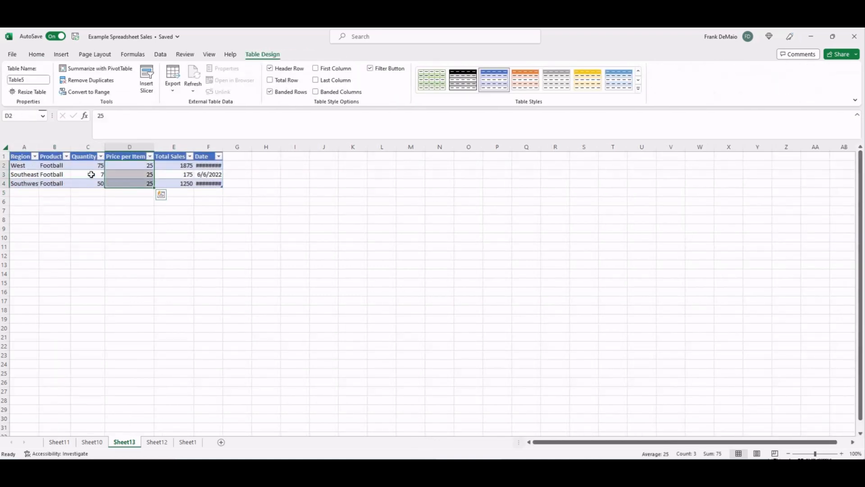
drag(86, 166, 86, 181)
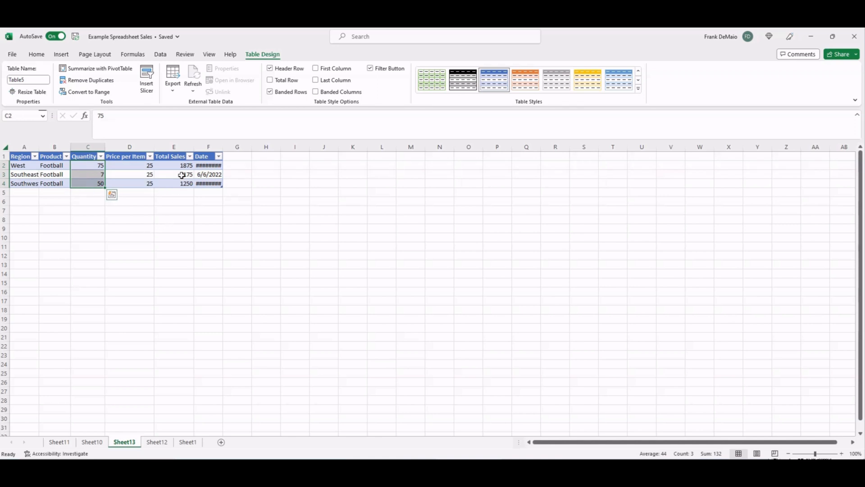
drag(186, 165, 182, 188)
click(178, 235)
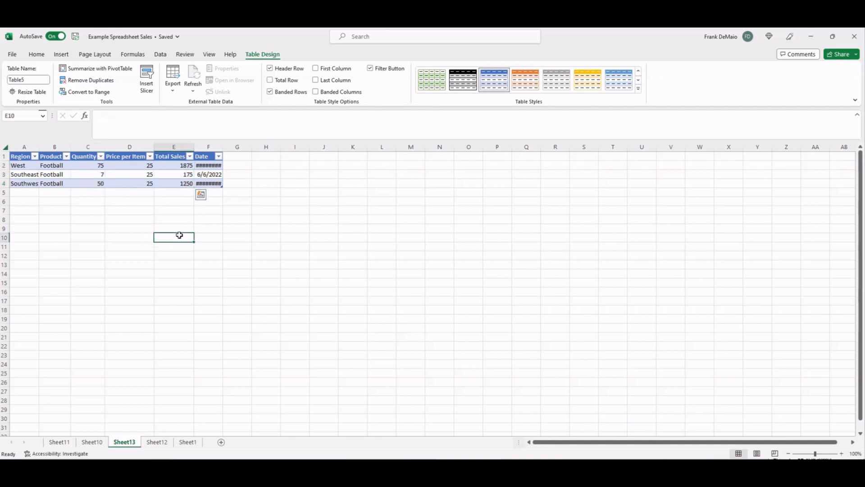
Insert a PivotTable of the Sheet1 sales data on a new worksheet, with Region as rows and the sum of Total Sales as values
click(186, 442)
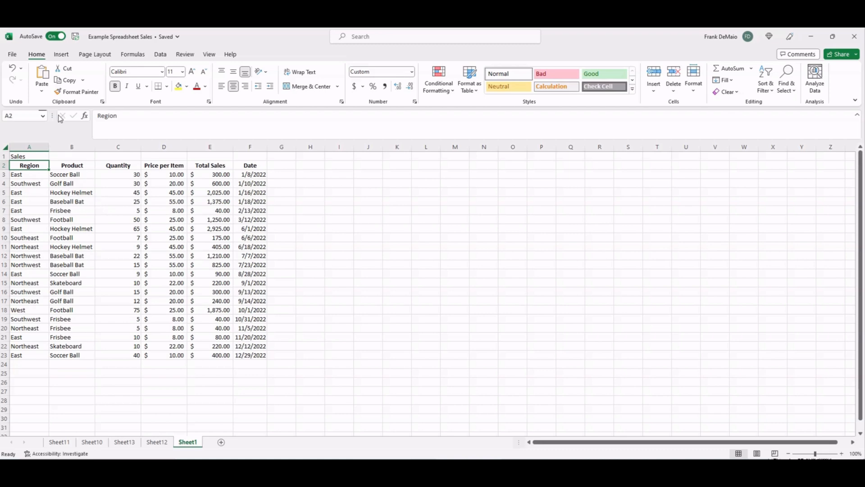
click(61, 56)
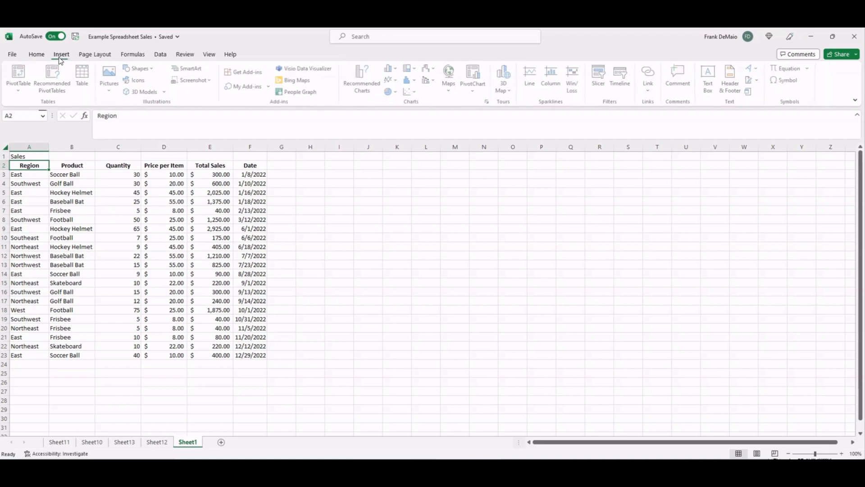
click(18, 74)
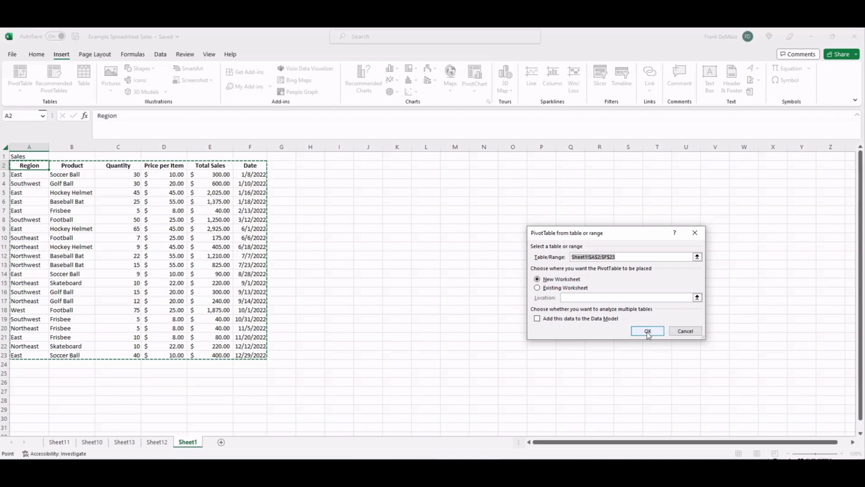
click(646, 332)
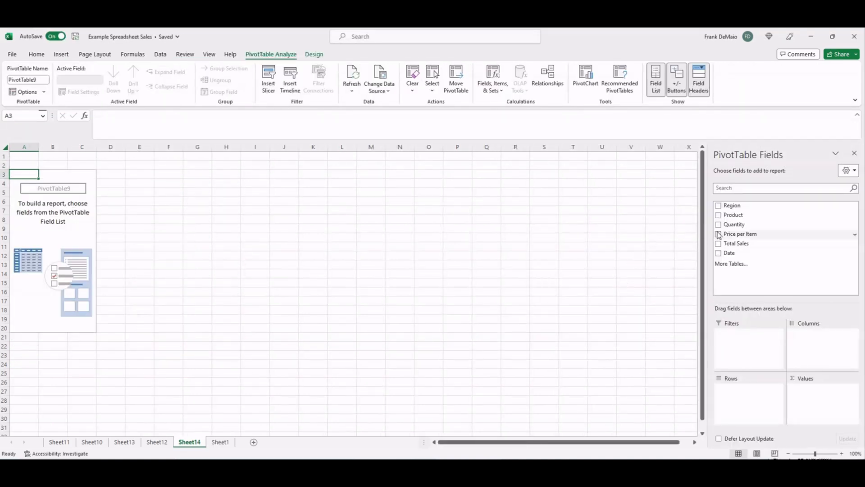
drag(748, 205, 750, 401)
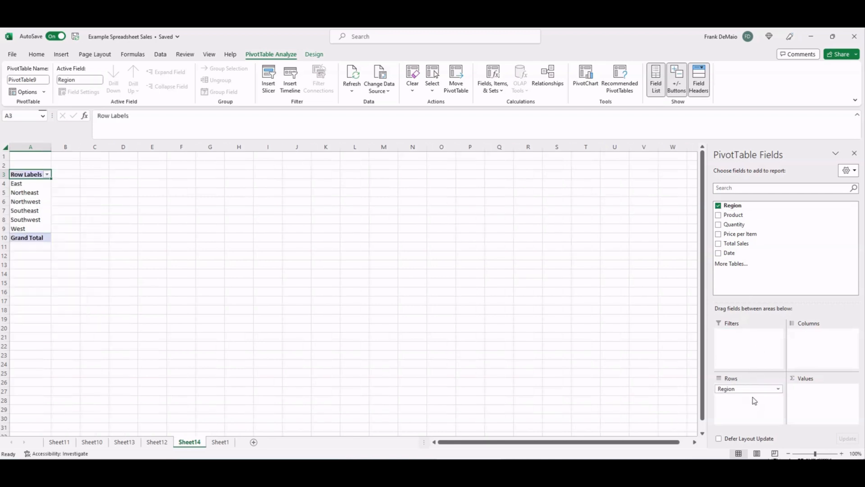
drag(742, 247, 828, 401)
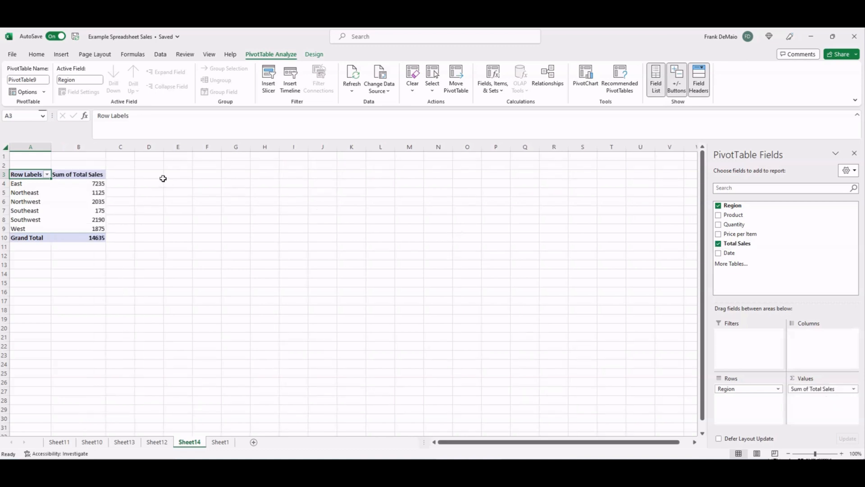
Format the Sum of Total Sales values, including the grand total, in the dollar accounting number format
drag(78, 185, 81, 236)
click(38, 55)
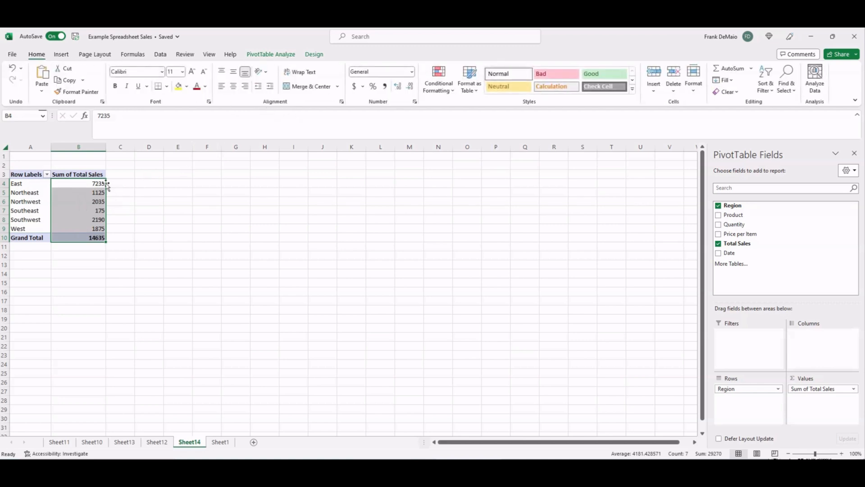
click(354, 86)
click(151, 214)
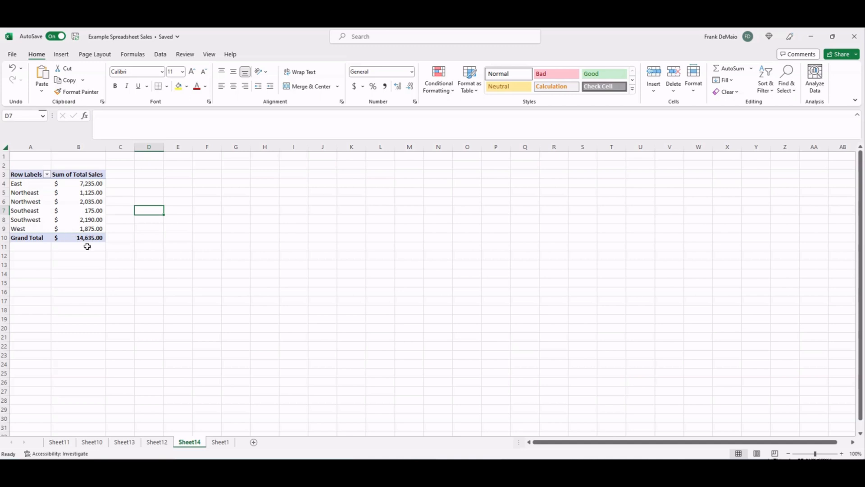
Sort the PivotTable's regions by Sum of Total Sales from largest to smallest
click(91, 184)
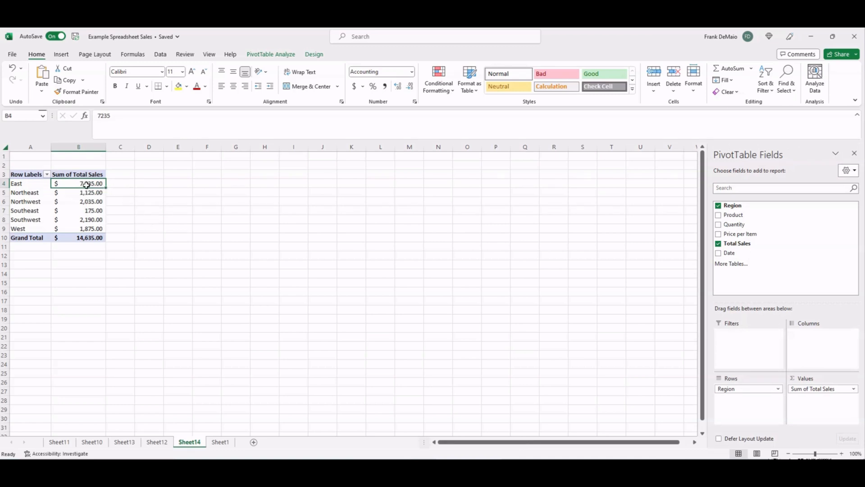
right_click(86, 185)
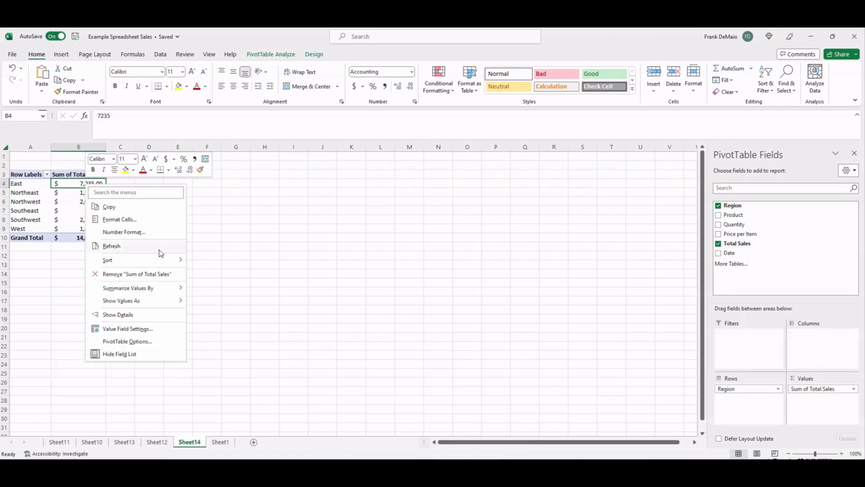
mouse_move(157, 264)
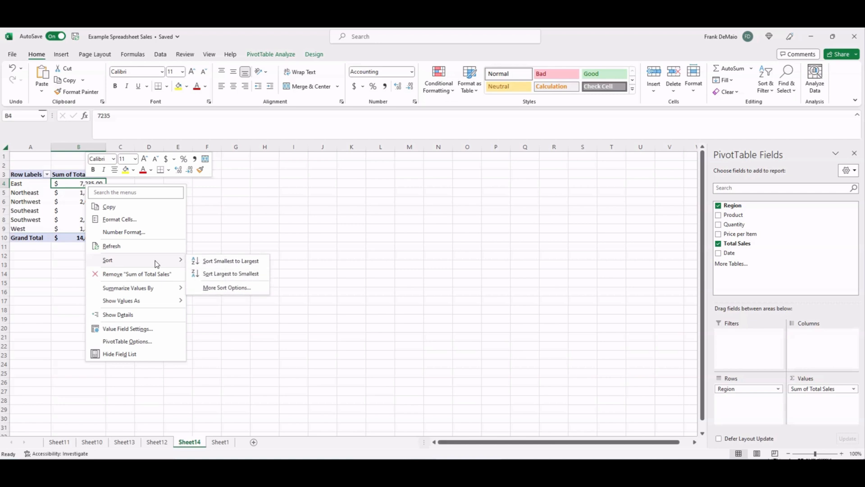
click(230, 273)
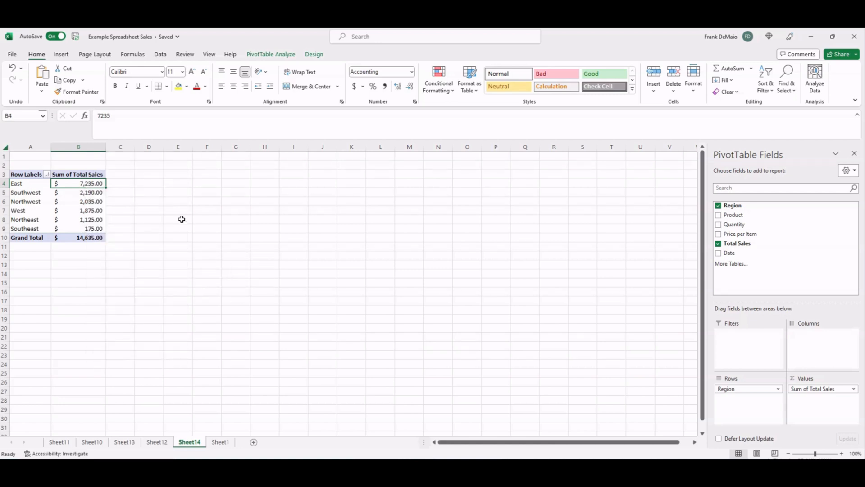
click(124, 198)
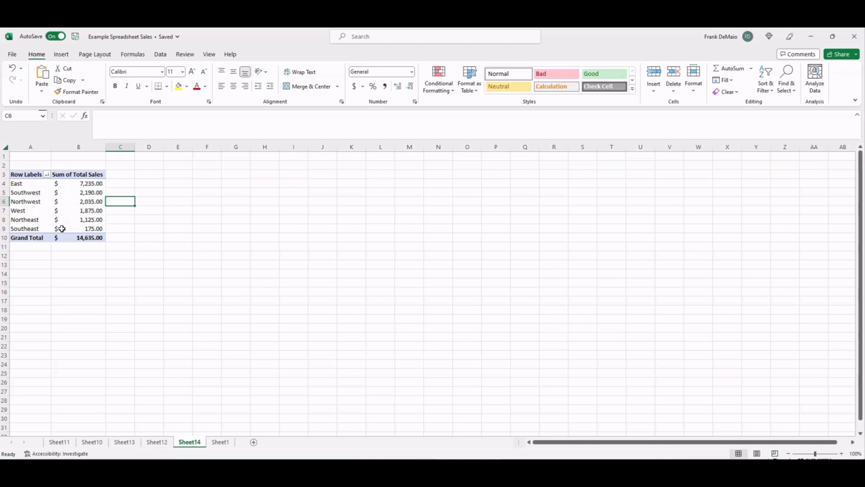
click(139, 225)
Insert a 2-D clustered column PivotChart of total sales for the six regions and place it just beside the PivotTable
click(33, 180)
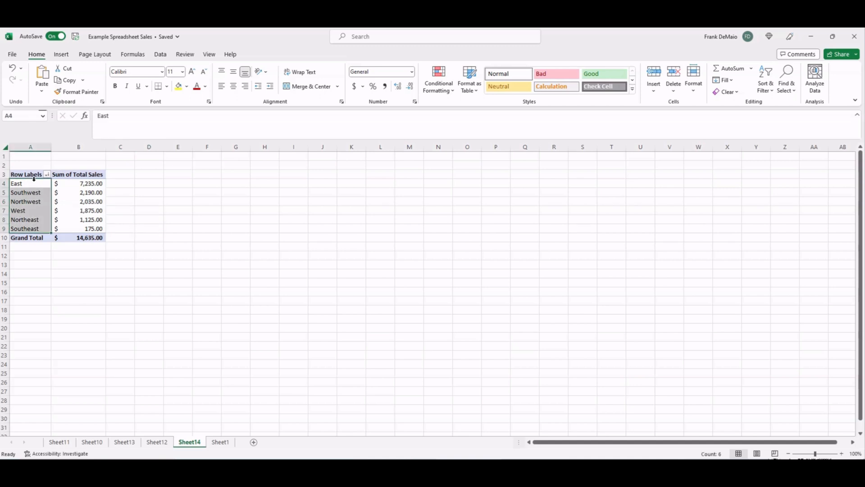
click(29, 185)
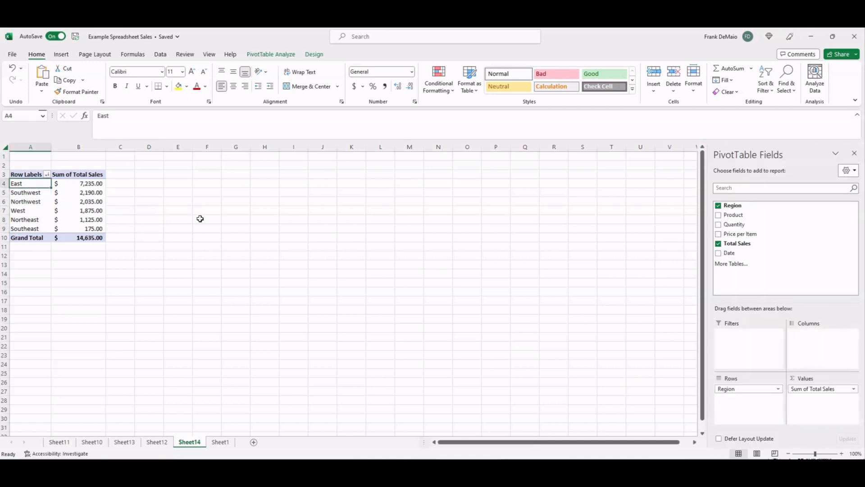
drag(34, 183, 76, 226)
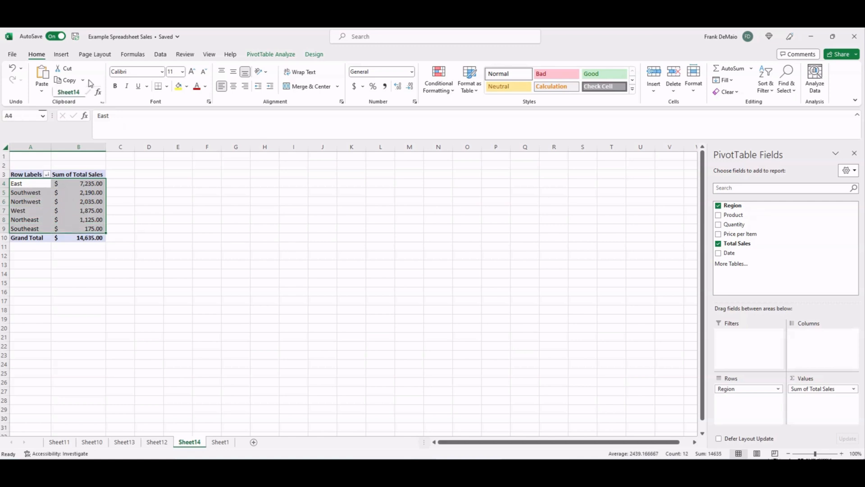
click(61, 54)
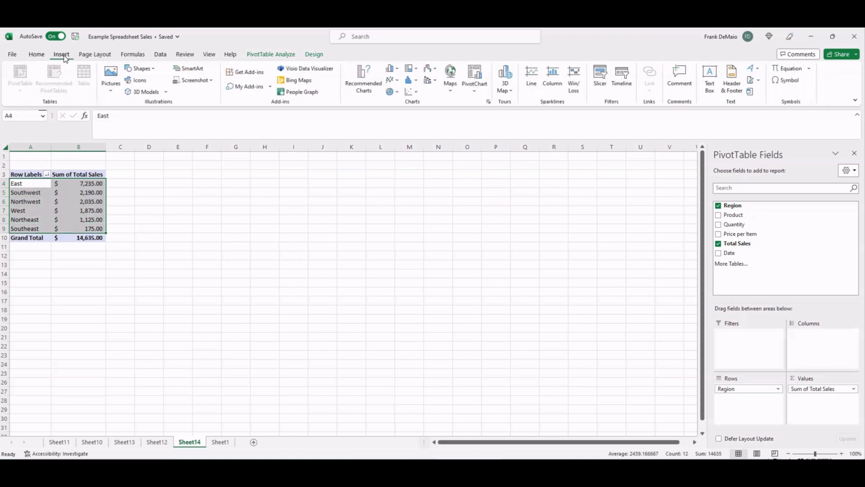
click(398, 69)
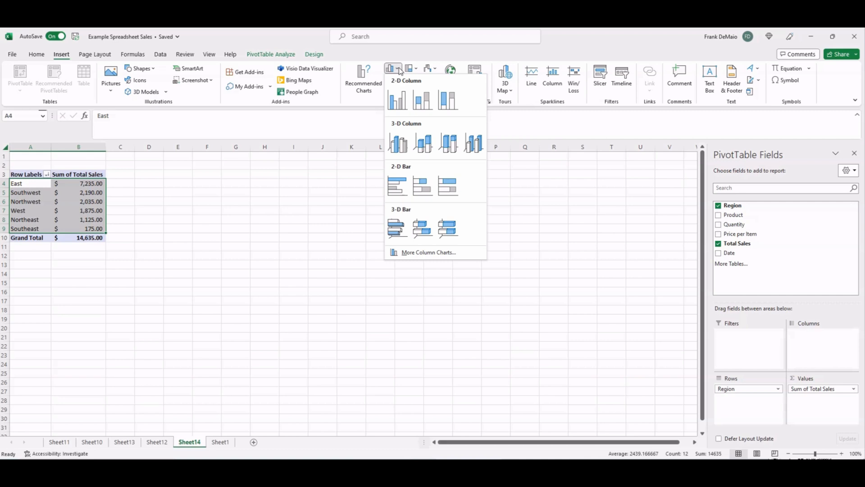
click(397, 100)
drag(323, 230, 207, 172)
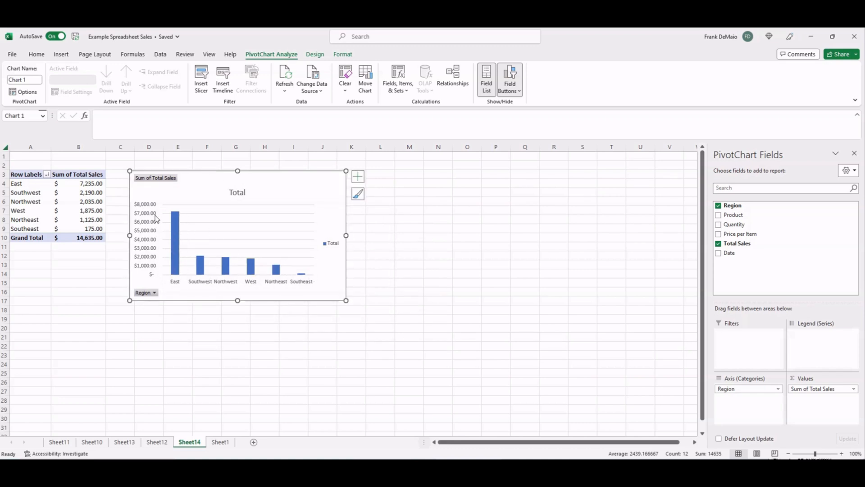
Add data labels to the Total column series in the PivotChart
right_click(174, 240)
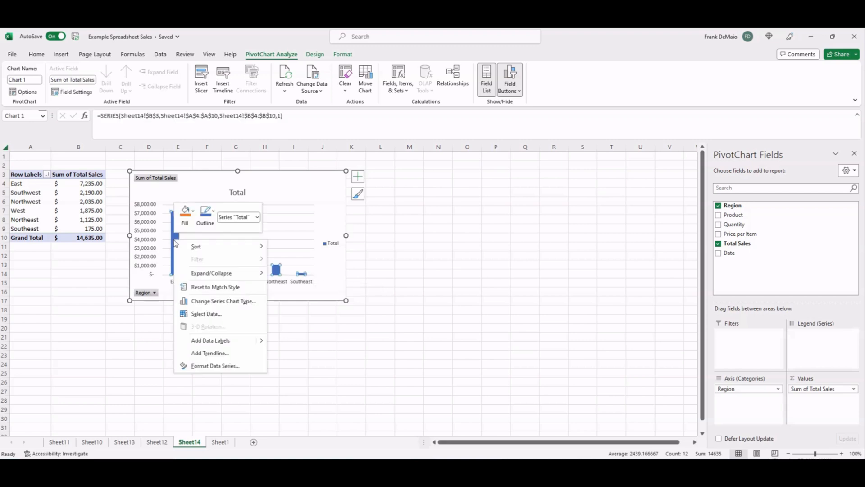
click(217, 341)
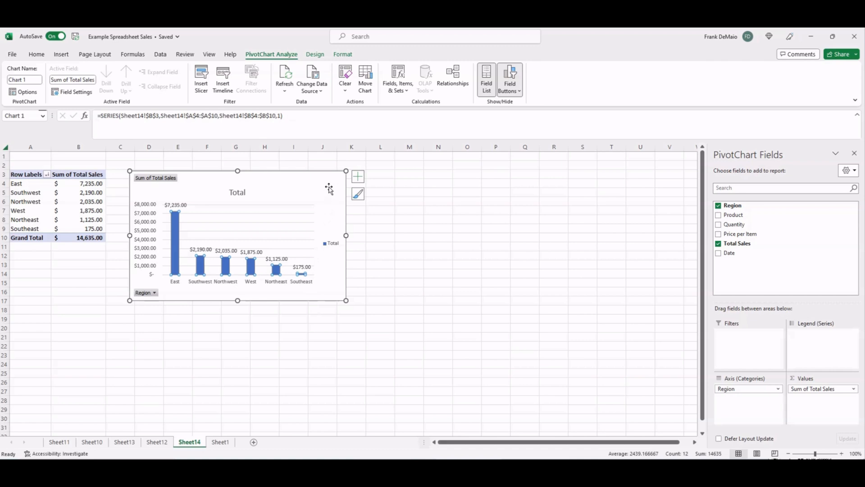
click(323, 173)
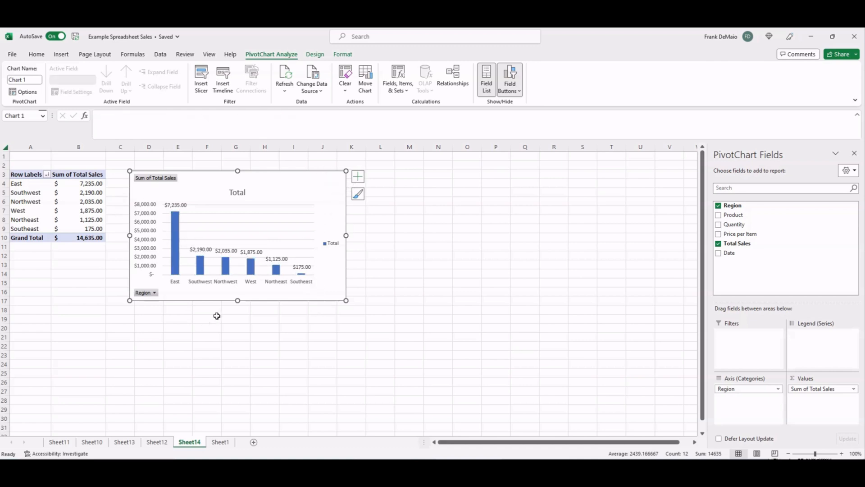